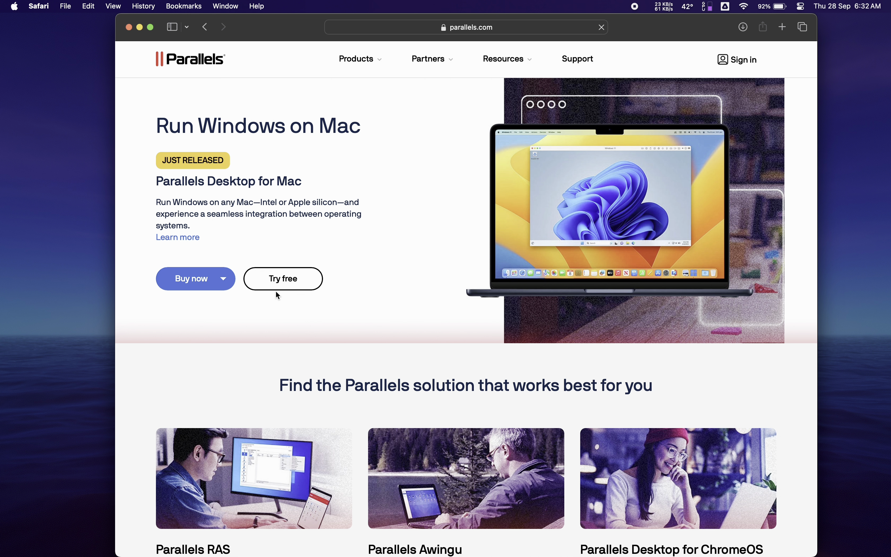
# Step: Start the Parallels Desktop for Mac trial download from parallels.com and dismiss the thank-you dialog
pyautogui.click(277, 287)
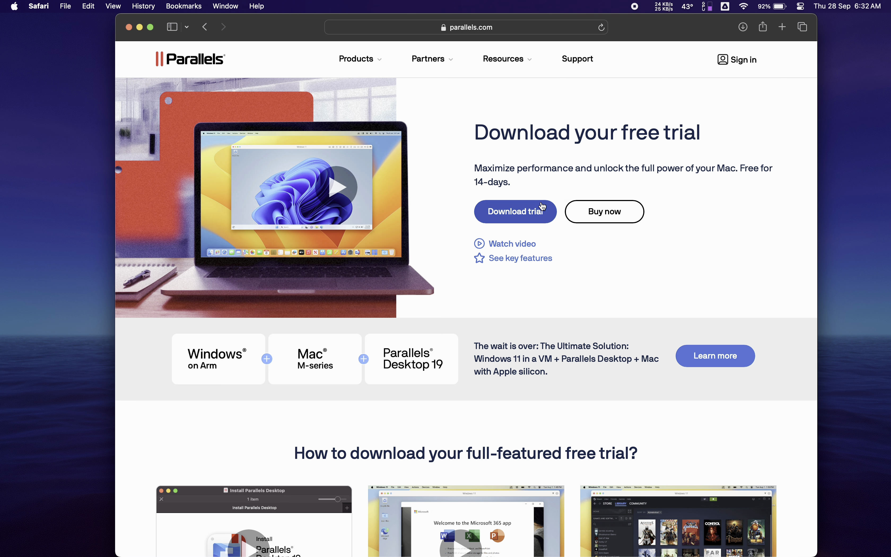
pyautogui.click(543, 206)
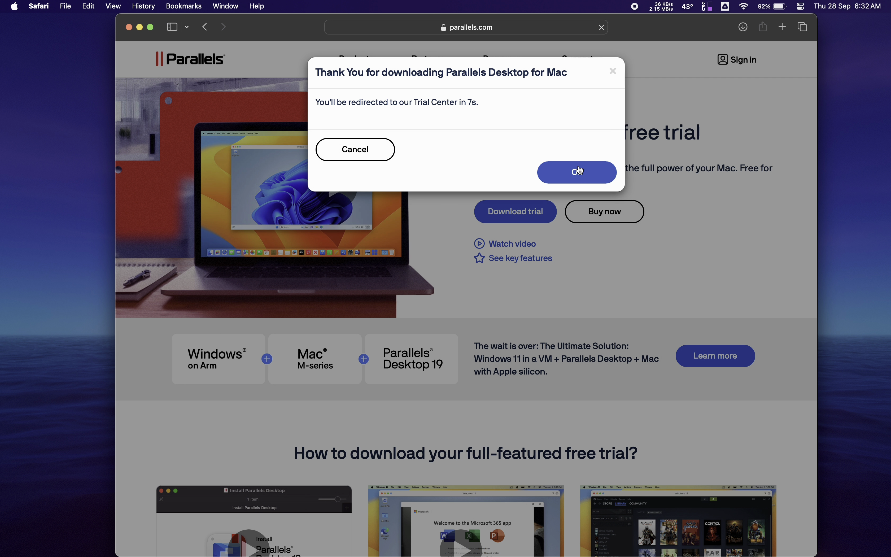
pyautogui.click(580, 171)
# Step: Close Safari, open ParallelsDesktop-19.0.0-54570.dmg from the Desktop in Finder, and launch Install
pyautogui.click(129, 28)
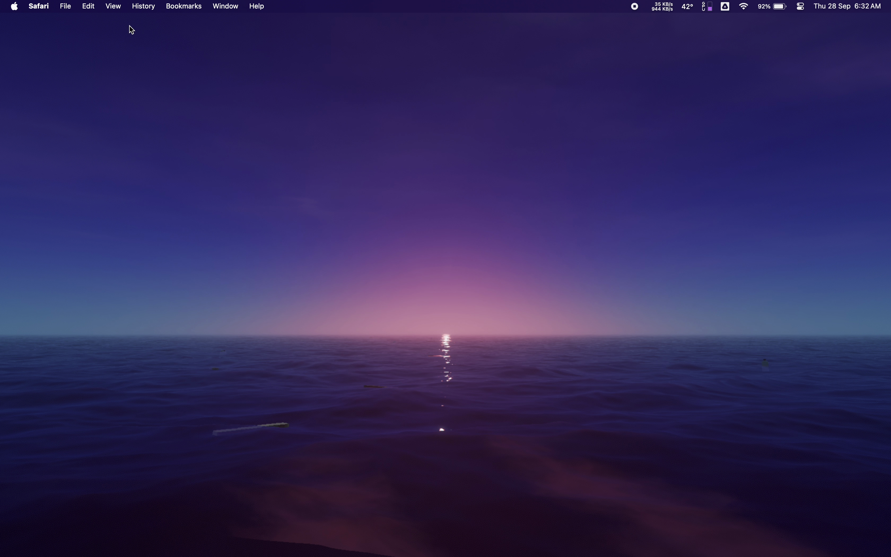
pyautogui.click(133, 535)
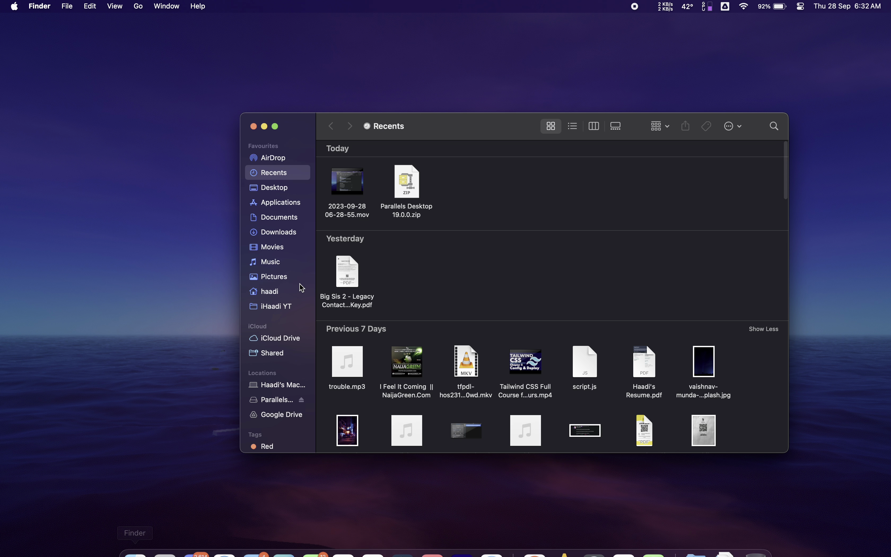
pyautogui.click(295, 188)
pyautogui.click(415, 168)
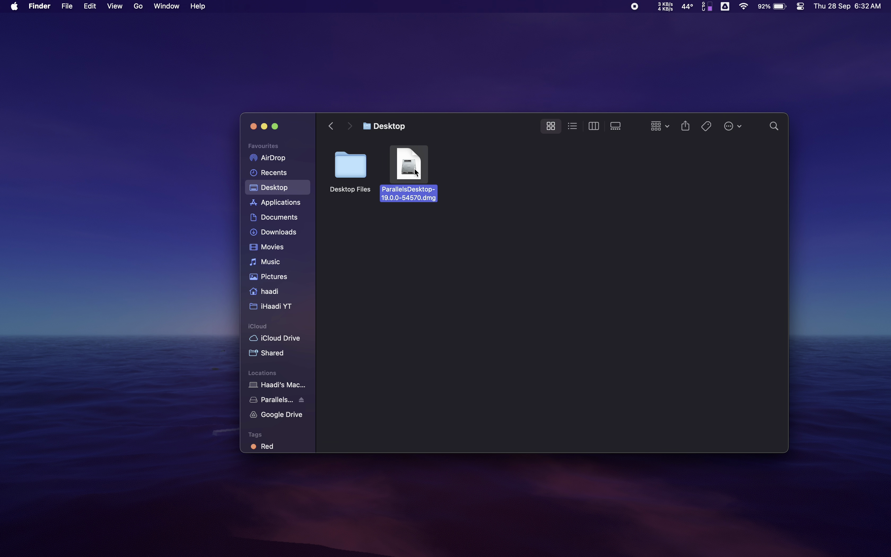
pyautogui.doubleClick(415, 168)
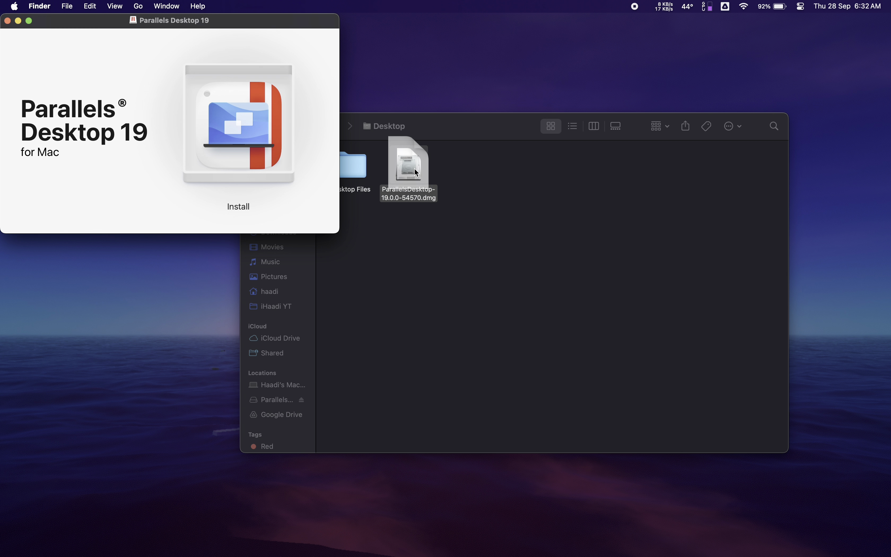
pyautogui.doubleClick(274, 121)
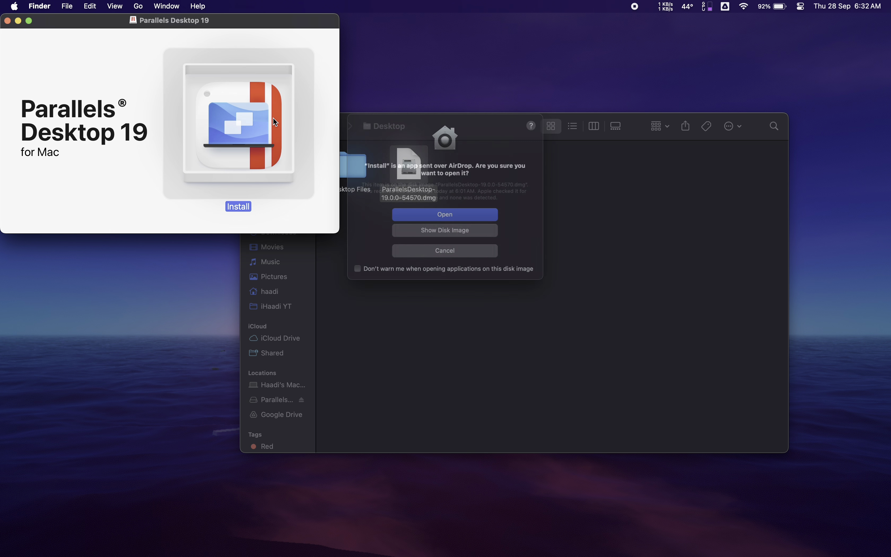
# Step: Confirm opening the installer, then start the Windows 11 download and installation
pyautogui.click(452, 217)
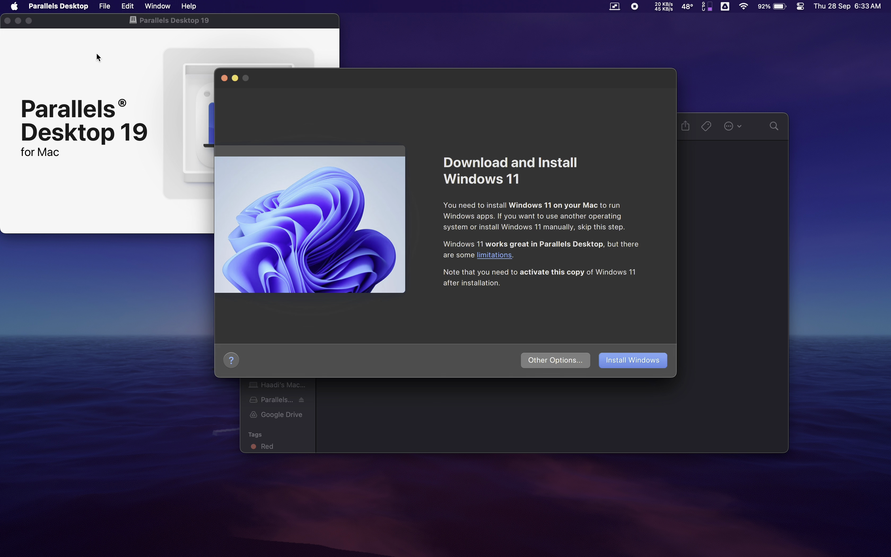
pyautogui.click(628, 361)
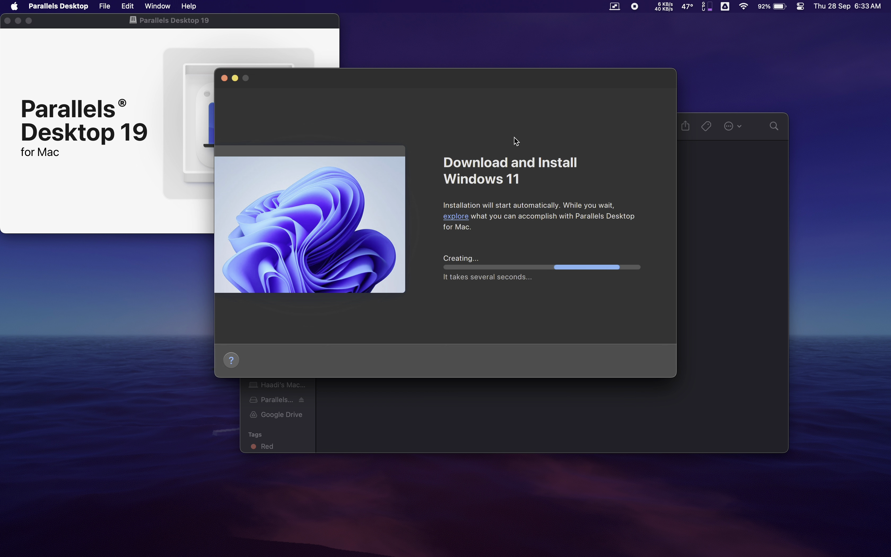
# Step: Move the Windows 11 download progress window aside while the download finishes
pyautogui.moveTo(484, 81); pyautogui.dragTo(532, 166)
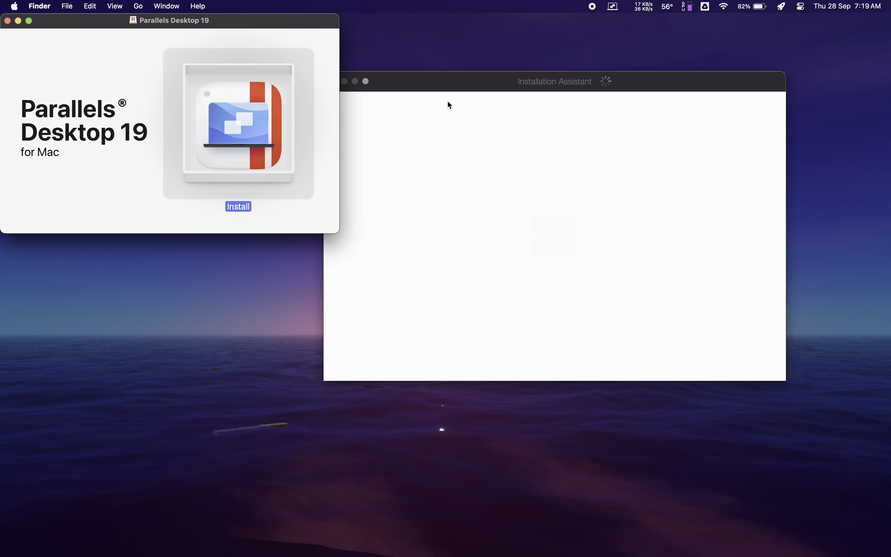
# Step: Move the Installation Assistant window down-right and wait for the Windows 11 desktop to load
pyautogui.moveTo(445, 92); pyautogui.dragTo(479, 121)
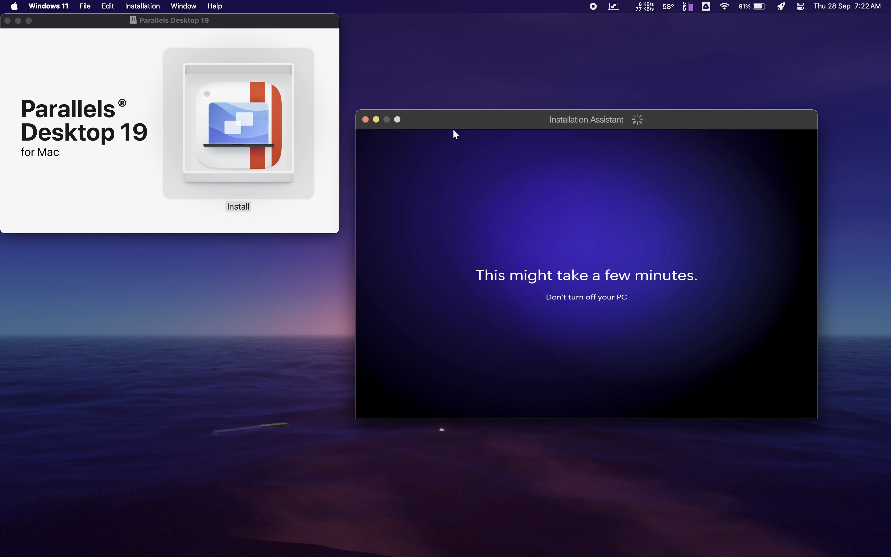
pyautogui.click(454, 130)
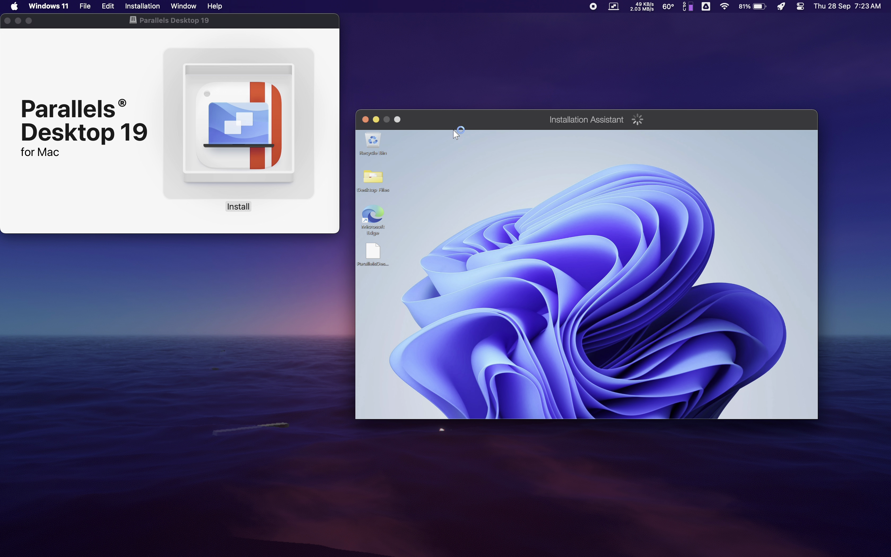
# Step: Continue into the Windows session, dismiss the iCloud Drive prompt, and choose 'I am a new user'
pyautogui.click(597, 348)
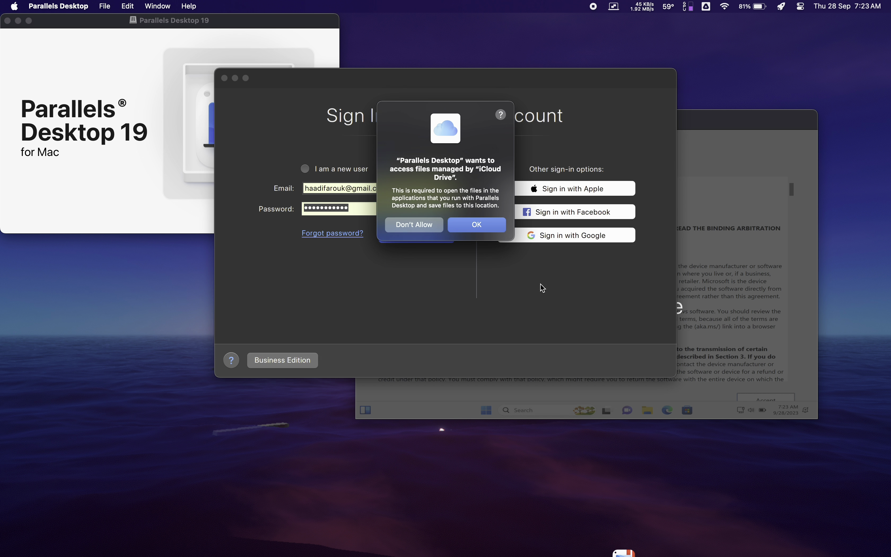
pyautogui.click(475, 226)
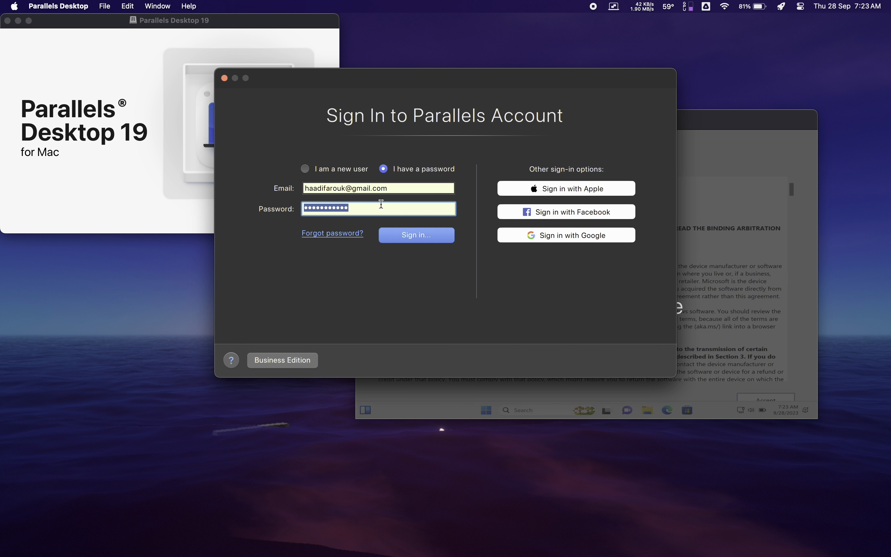
pyautogui.click(339, 170)
# Step: Enter the account e-mail, name and password twice, then create the Parallels account
pyautogui.click(356, 192)
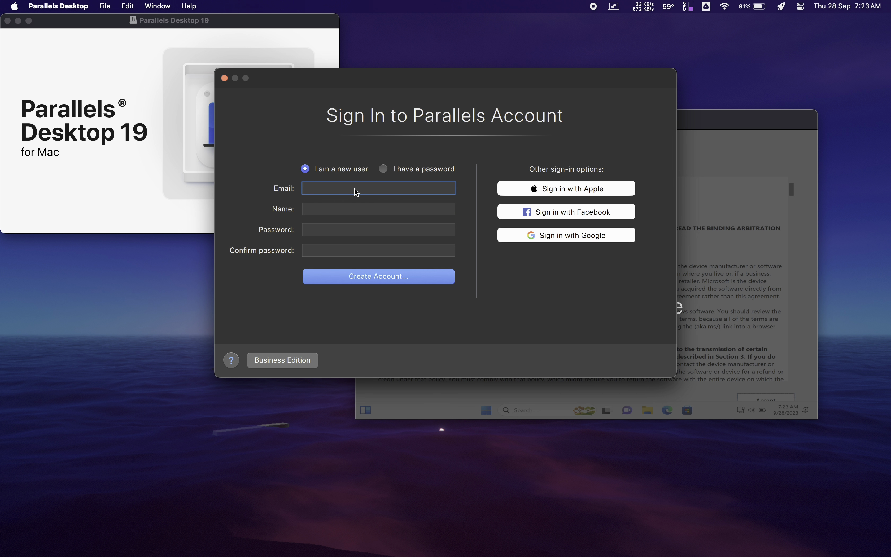
pyautogui.press('BackSpace')
pyautogui.press('BackSpace')
pyautogui.press('BackSpace')
pyautogui.press('BackSpace')
pyautogui.press('BackSpace')
pyautogui.press('BackSpace')
pyautogui.press('BackSpace')
pyautogui.press('BackSpace')
pyautogui.click(353, 209)
pyautogui.write('Haadi')
pyautogui.click(347, 227)
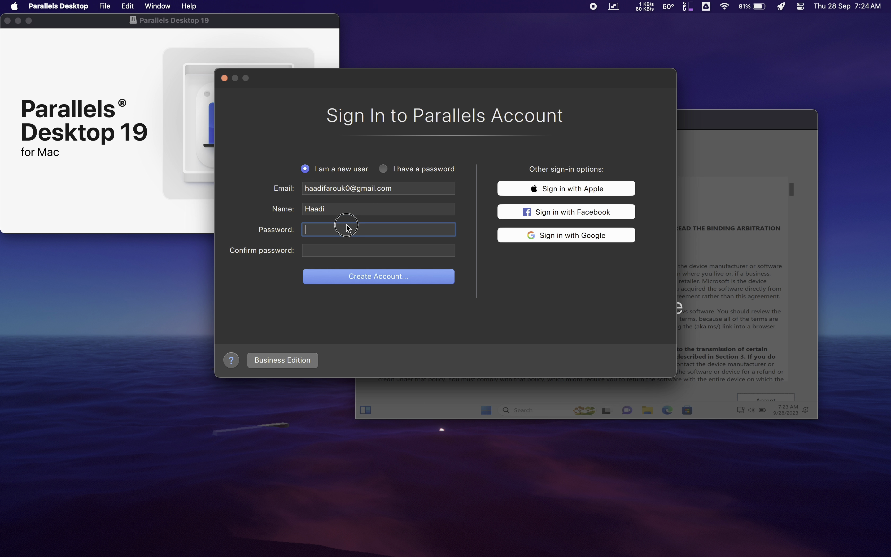
pyautogui.write('••••••••')
pyautogui.click(346, 252)
pyautogui.write('••••••••')
pyautogui.click(348, 281)
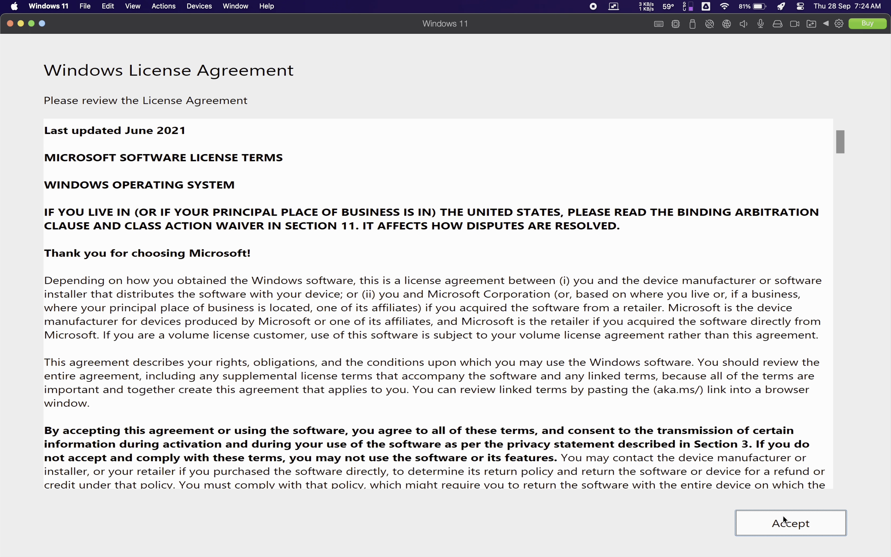
# Step: Accept the Windows license, close the Installation Finished page, and select the Parallels installer icon
pyautogui.click(831, 531)
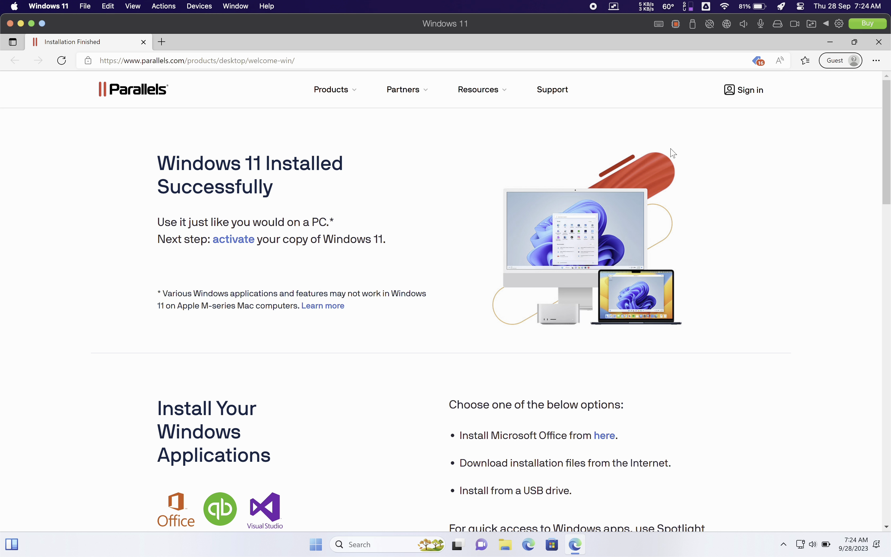
pyautogui.click(143, 42)
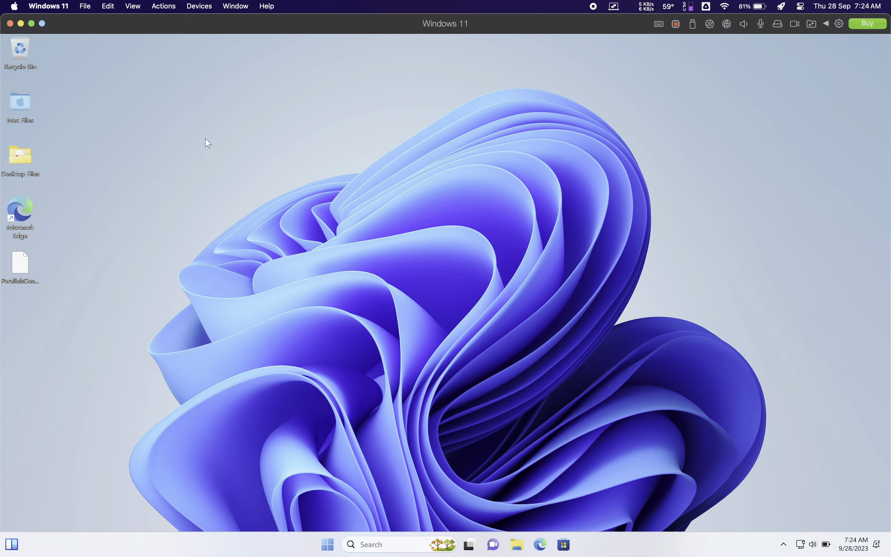
pyautogui.click(22, 263)
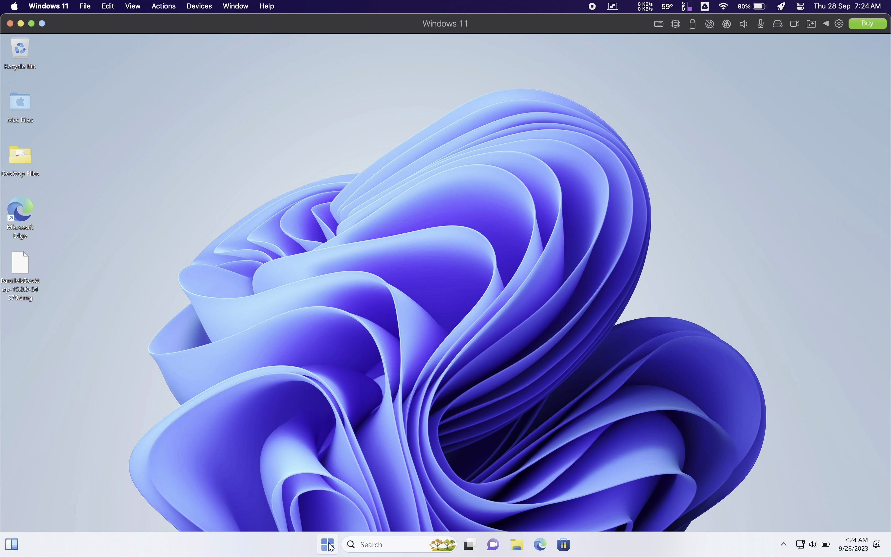
# Step: Open Windows Settings from Start and dismiss the Activate Windows prompt
pyautogui.click(328, 544)
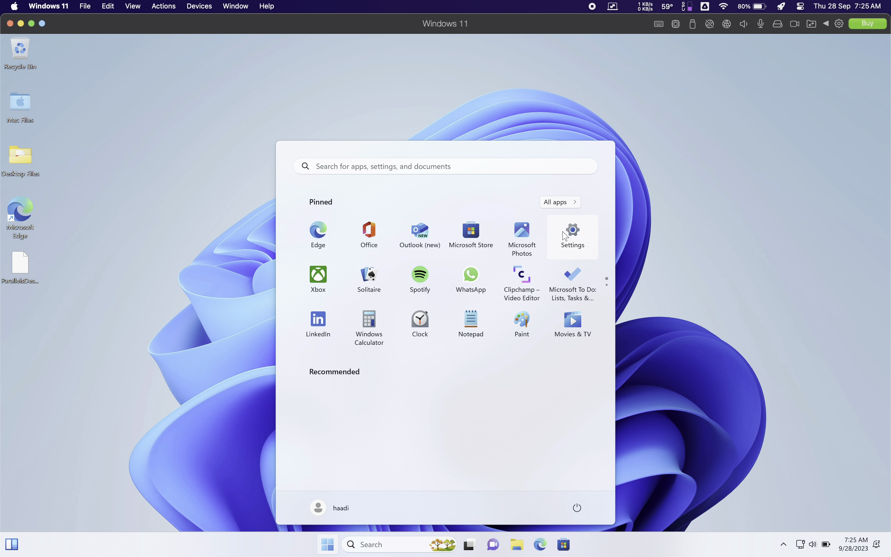
pyautogui.click(565, 236)
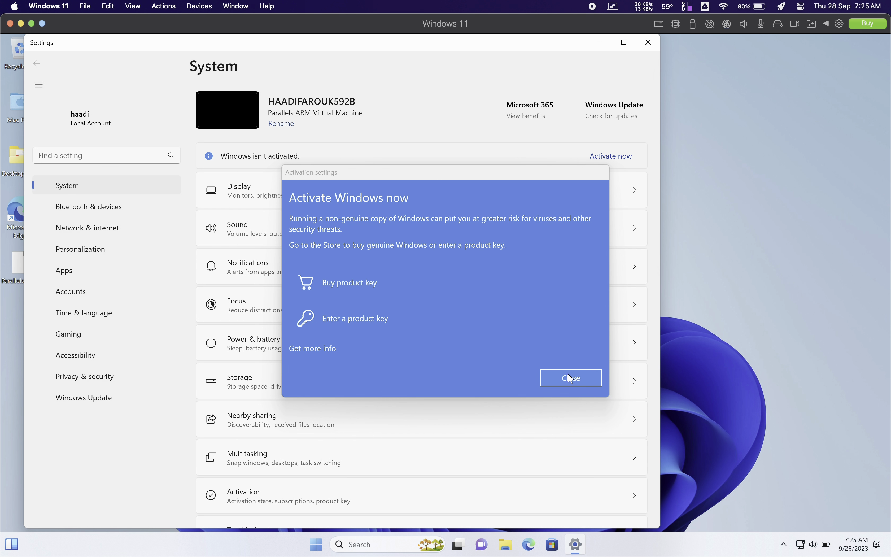
pyautogui.click(566, 379)
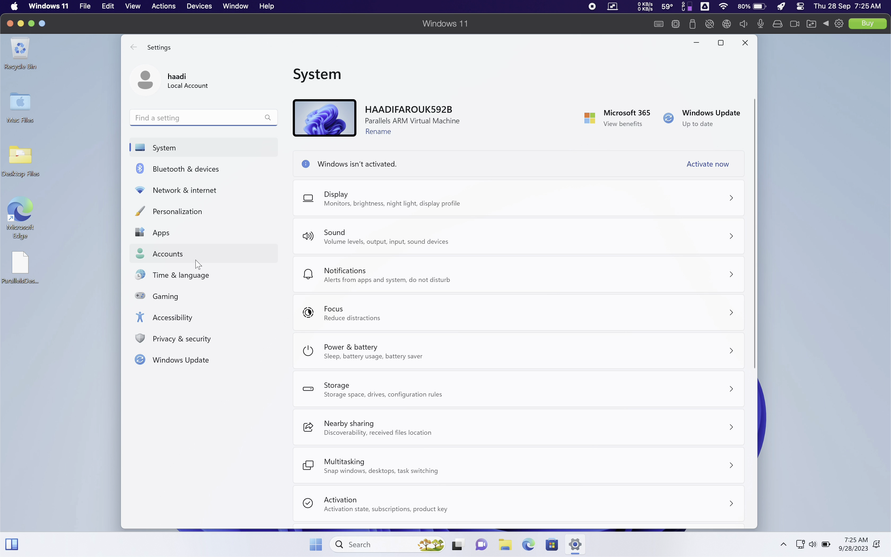
# Step: Review the System > About specs showing the ARM-based processor, then close Settings
pyautogui.scroll(-6, 303, 287)
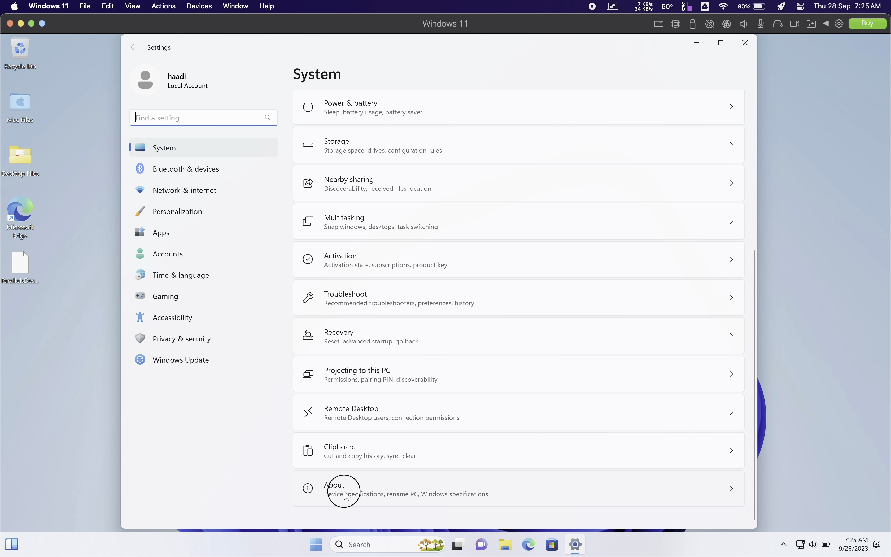
pyautogui.click(346, 494)
pyautogui.scroll(-4, 390, 420)
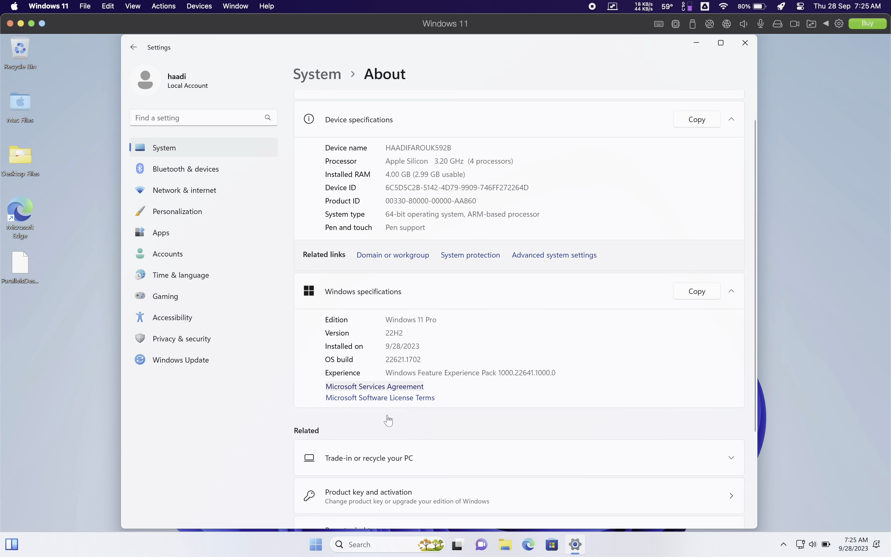
pyautogui.scroll(5, 389, 420)
pyautogui.click(746, 43)
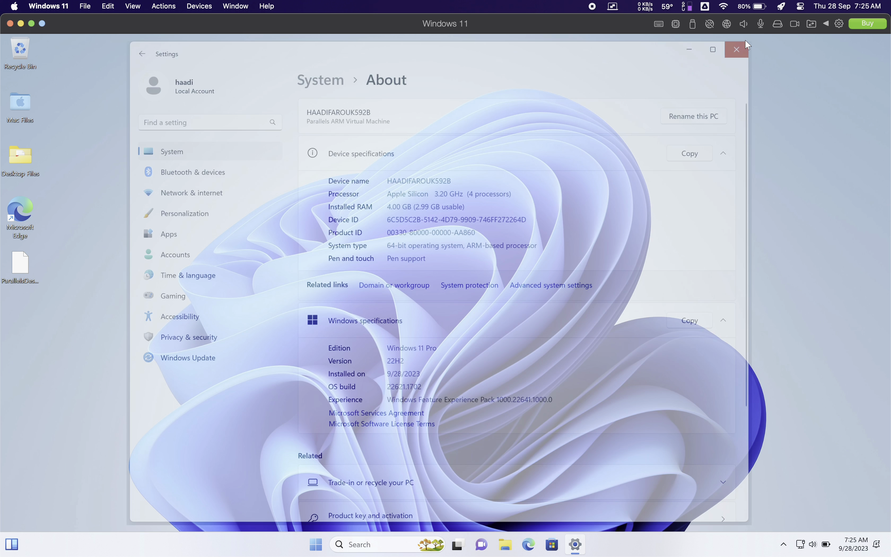
pyautogui.click(592, 6)
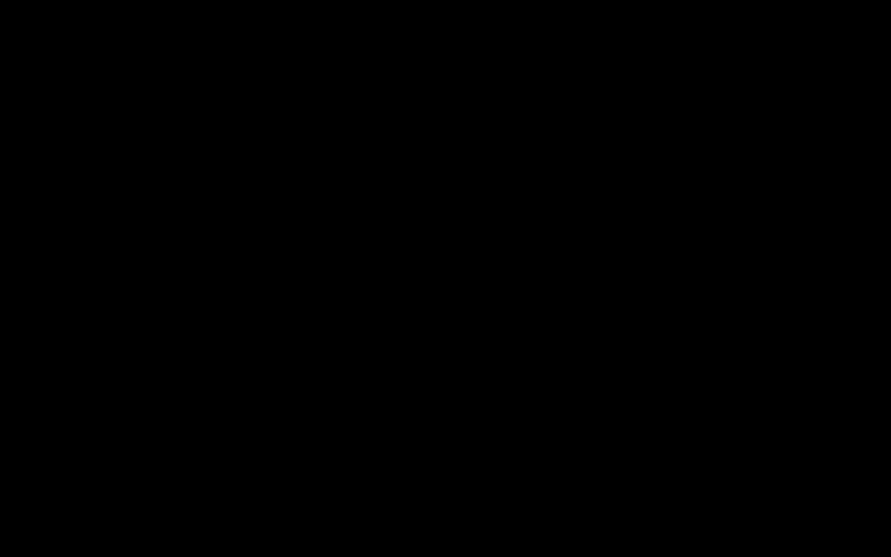